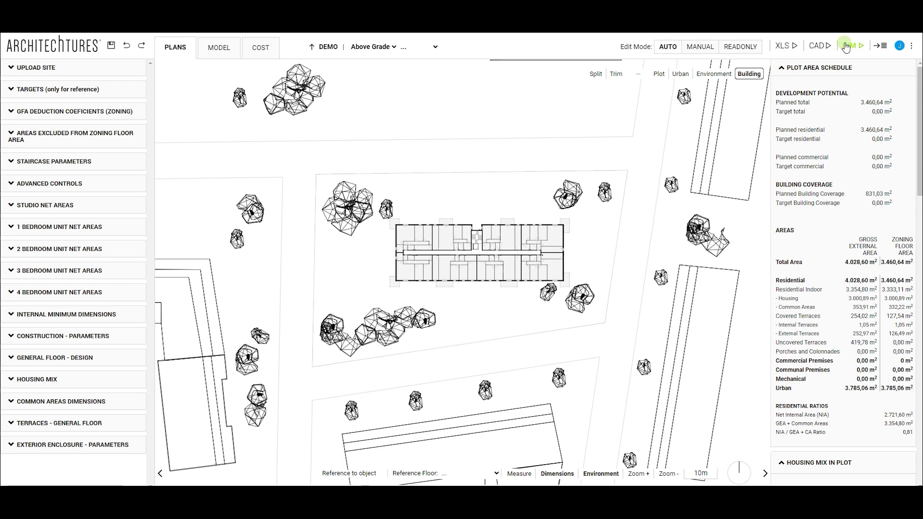
Step: Generate the XLS report of the DEMO project, accepting its cost and dismissing the view-mode notice
click(785, 46)
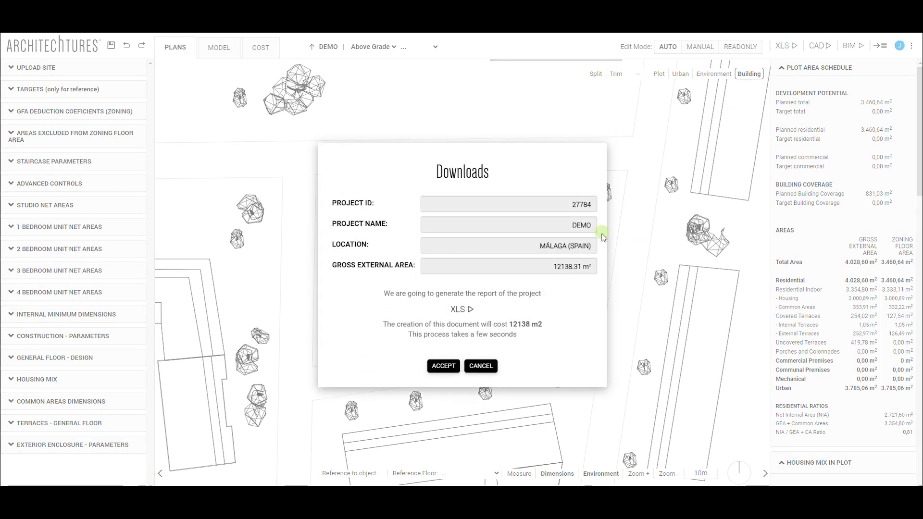
click(433, 367)
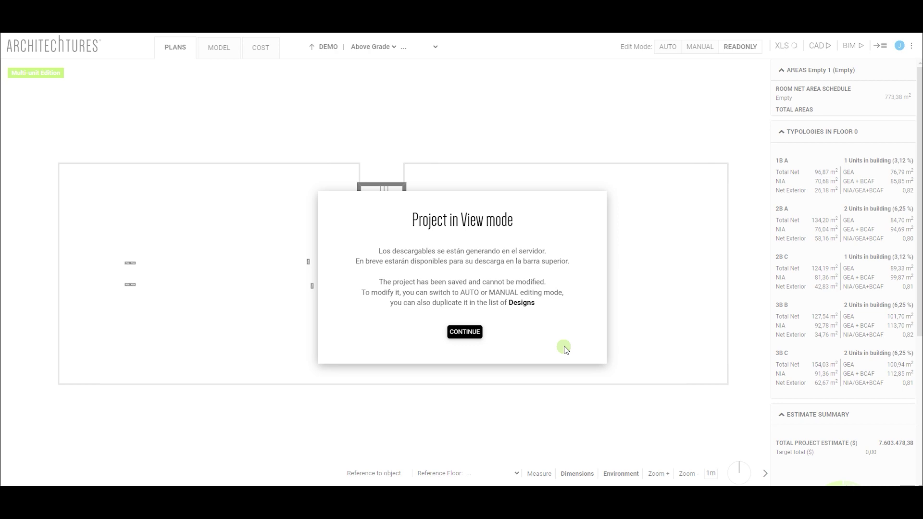
click(473, 332)
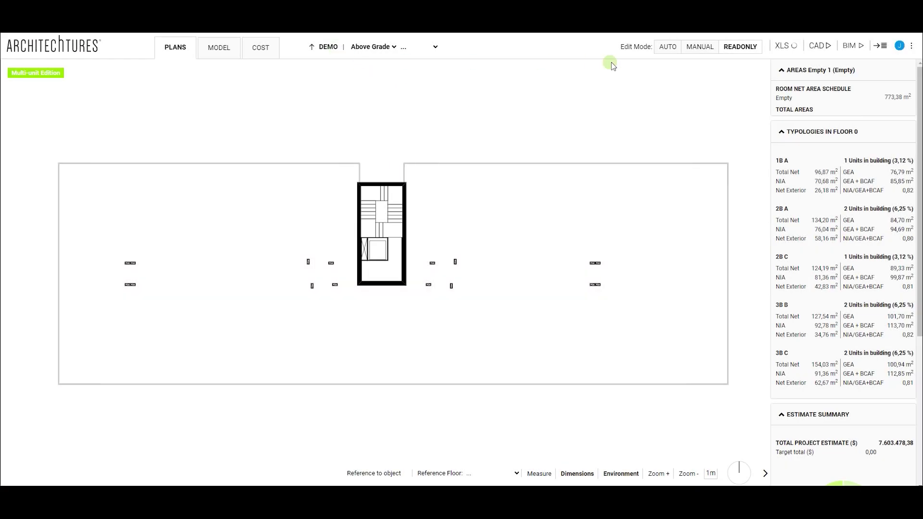
click(327, 48)
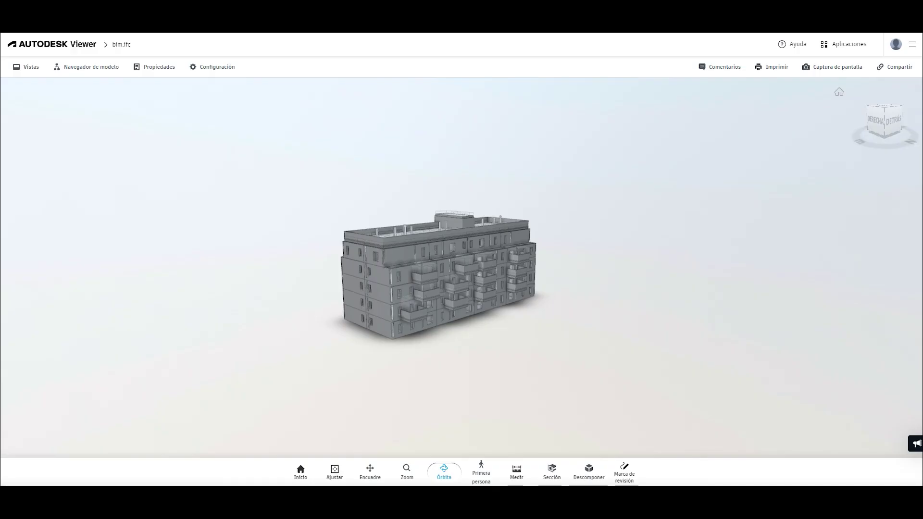
Step: In Autodesk Viewer, orbit around the bim.ifc building model to examine its rear and front facades
drag(579, 292, 336, 298)
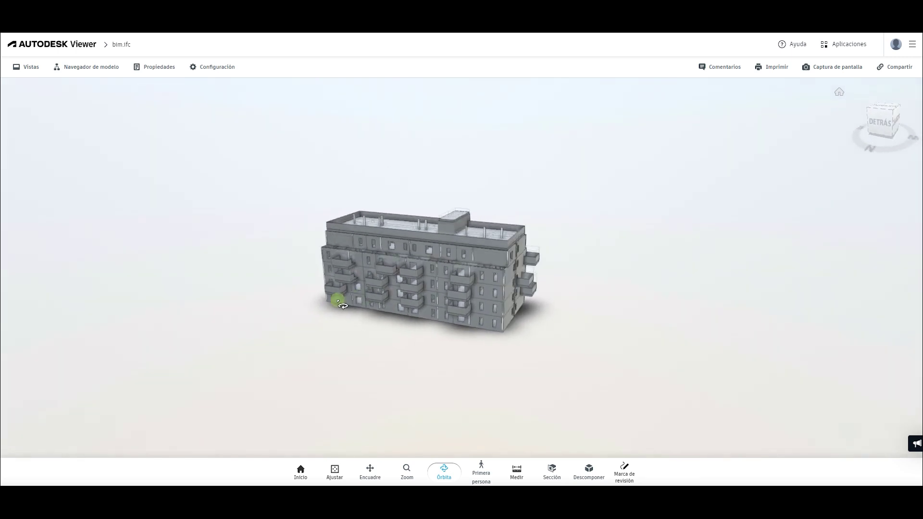
drag(612, 265, 284, 227)
drag(540, 223, 419, 250)
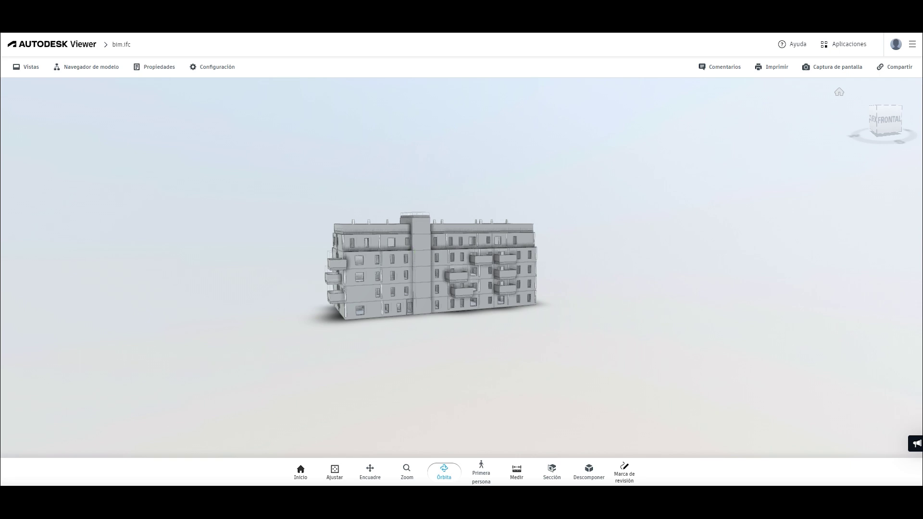
Step: Expand the Project and Plot levels of the model tree and isolate the <No level> elements
click(91, 66)
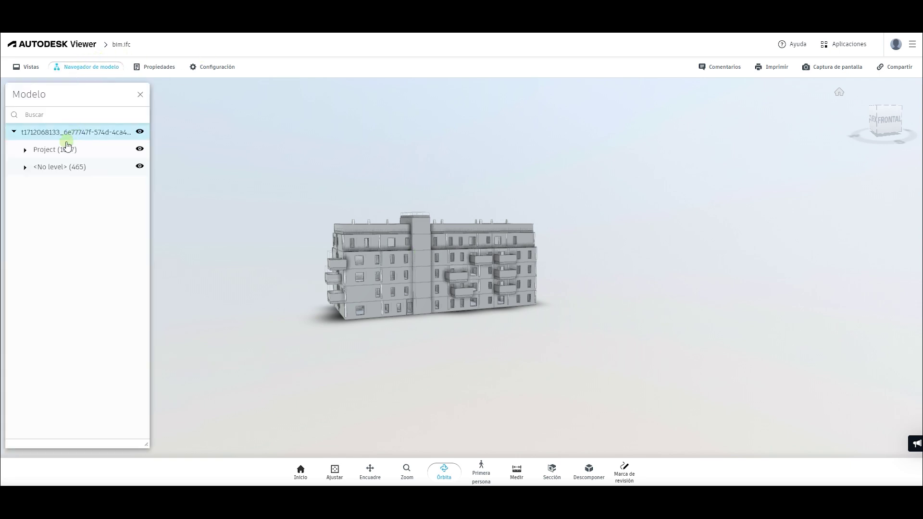
click(67, 148)
click(26, 149)
click(38, 168)
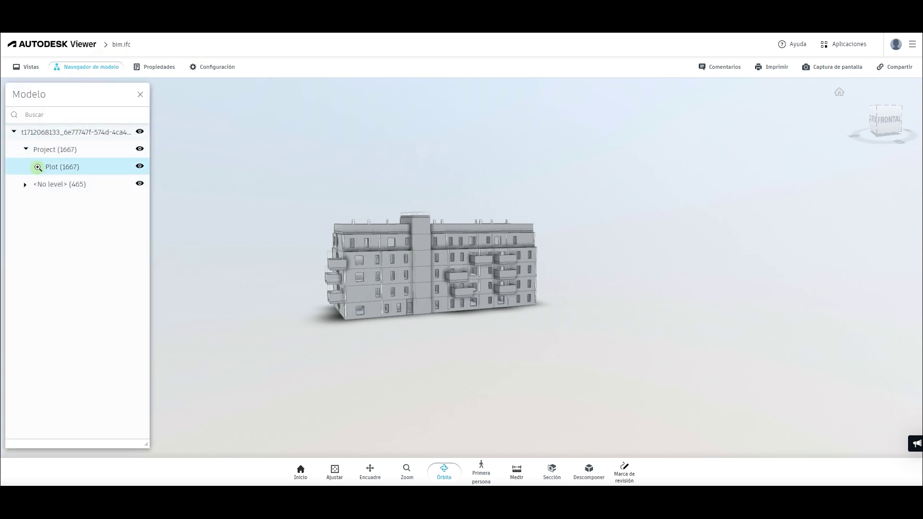
click(38, 167)
click(23, 206)
double_click(24, 203)
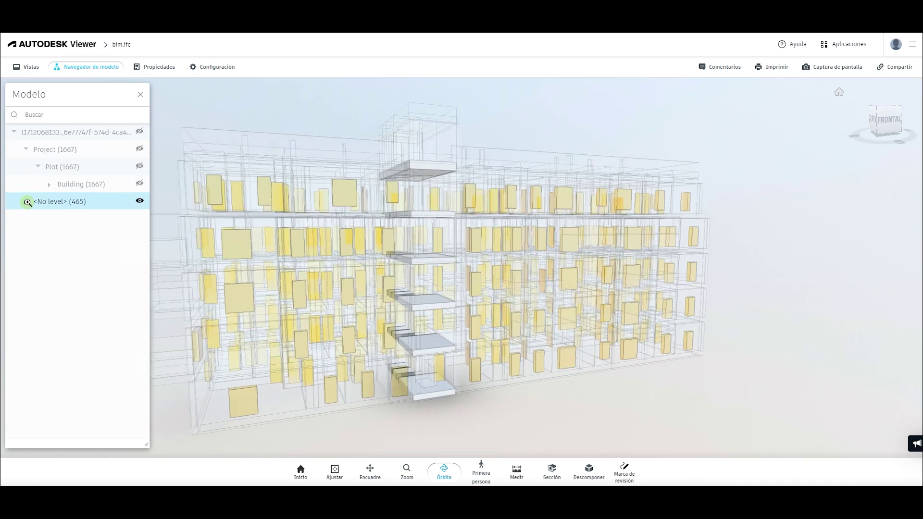
Step: Isolate the Building node in the model and expand it to list its floors
click(41, 184)
double_click(55, 187)
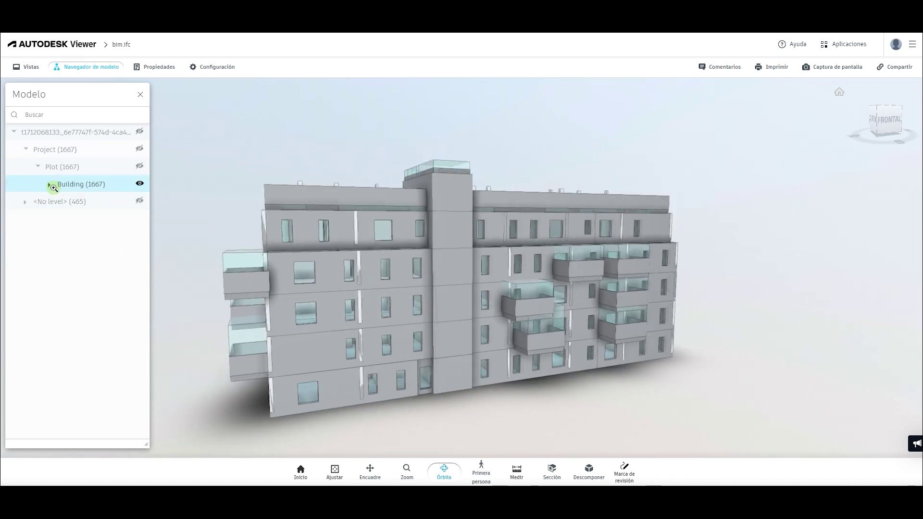
click(50, 185)
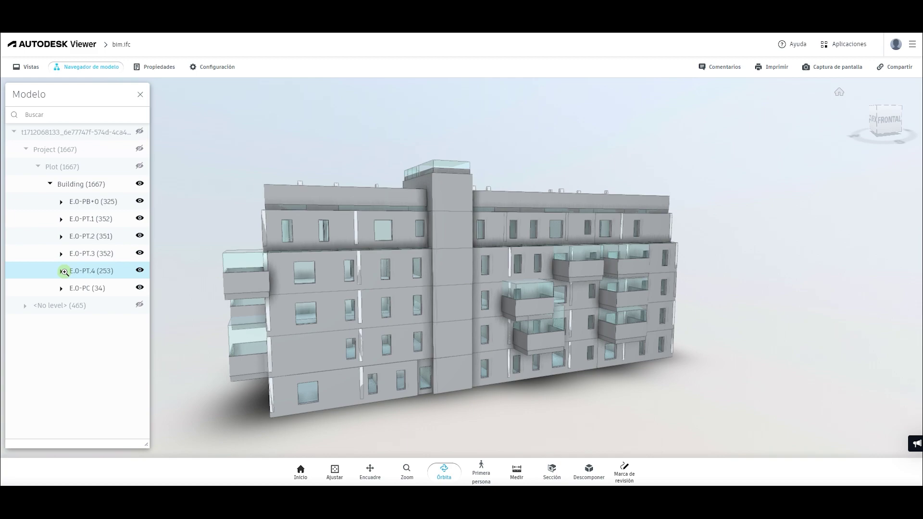
Step: Isolate floor E.0-PT.3 of the building and inspect it from another angle
click(62, 254)
click(61, 254)
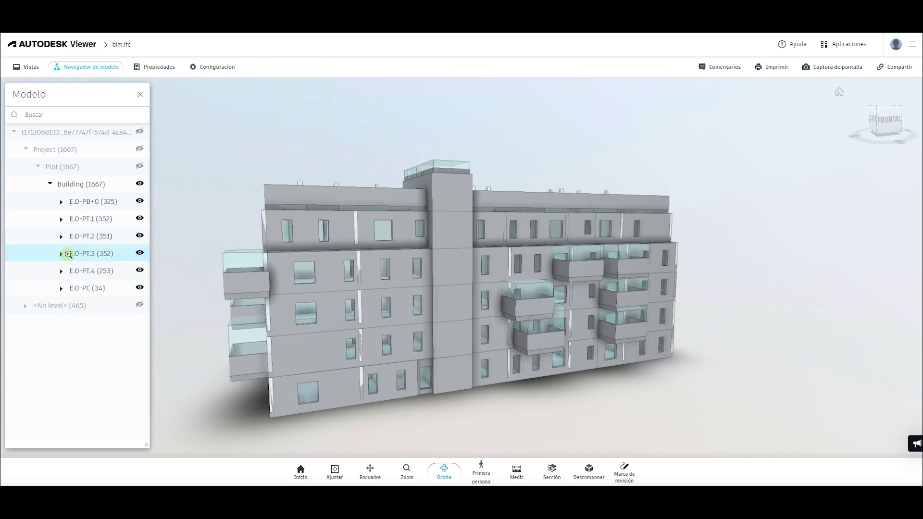
double_click(77, 255)
drag(466, 259, 252, 336)
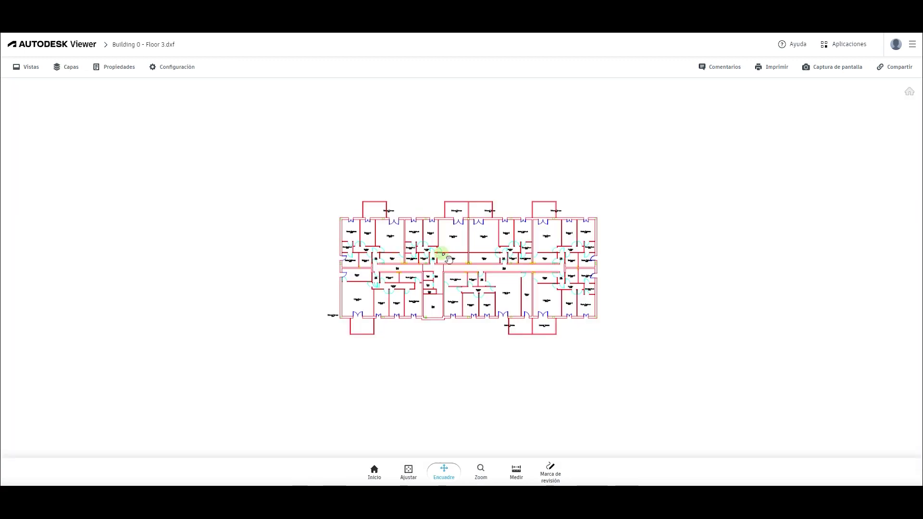
Step: Examine the room layout and area labels in the Building 0 - Floor 3.dxf plan up close
scroll(439, 252, down, 3)
scroll(418, 255, up, 3)
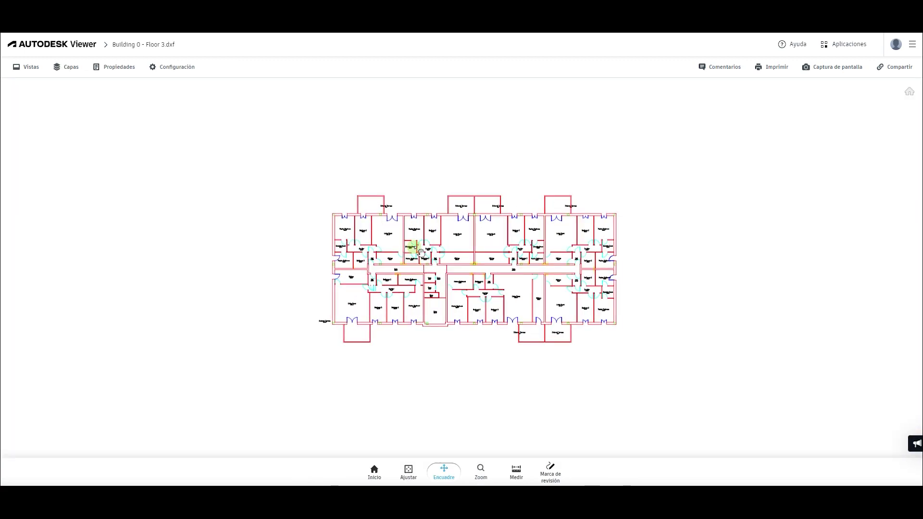
scroll(420, 251, up, 5)
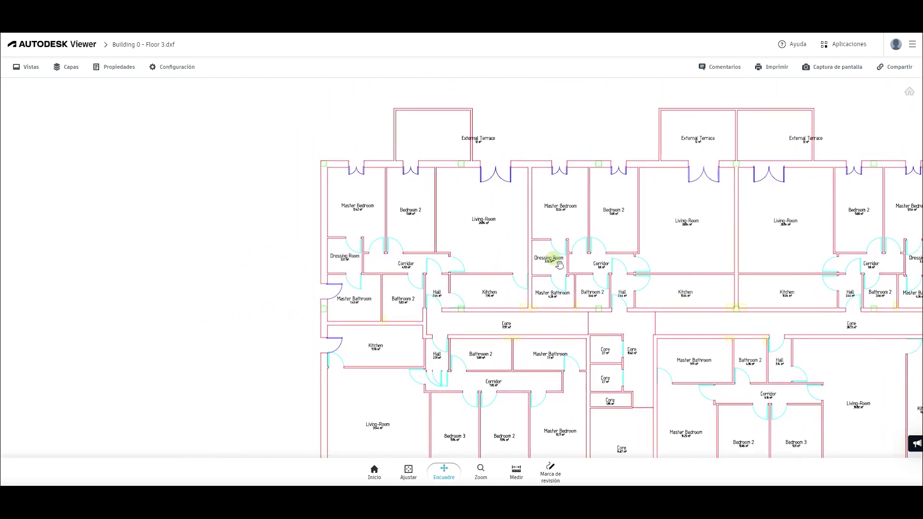
drag(559, 264, 561, 283)
Step: Show the drawing's layer list and examine the whole floor plan and the rooms around the central core
click(75, 70)
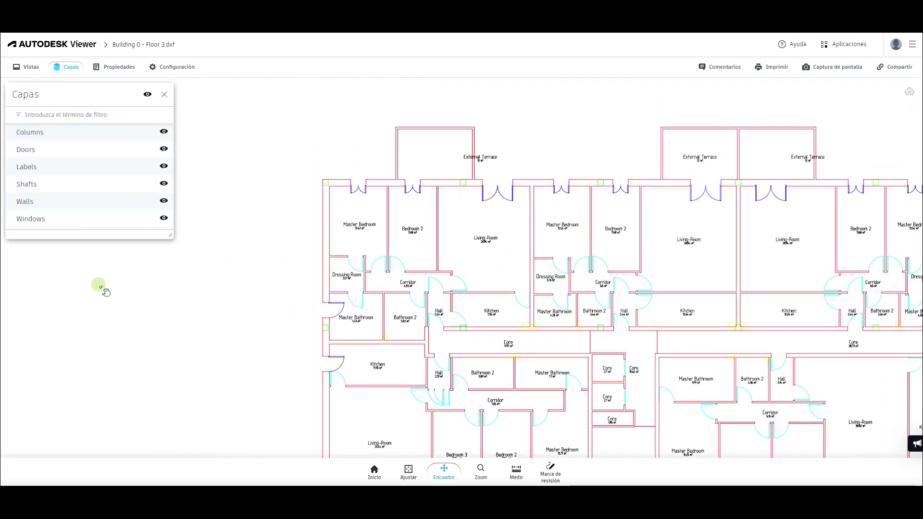
drag(243, 377, 113, 340)
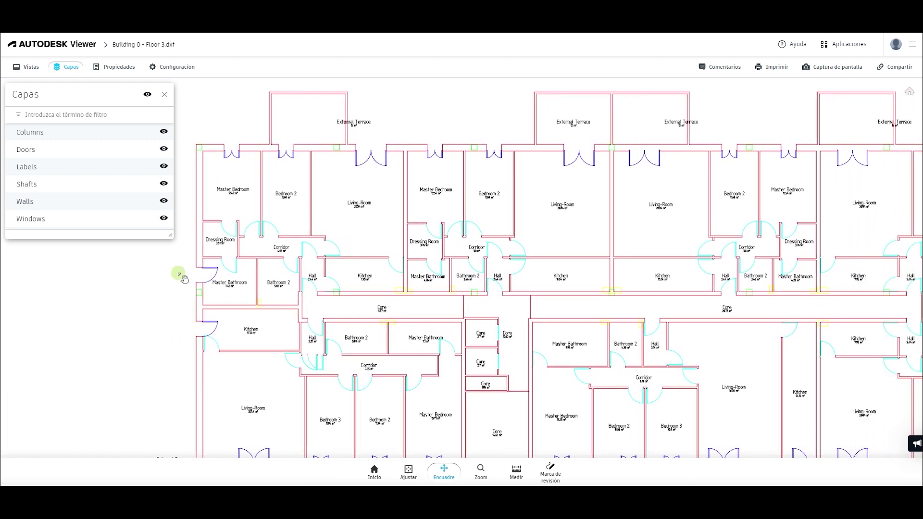
scroll(429, 216, down, 5)
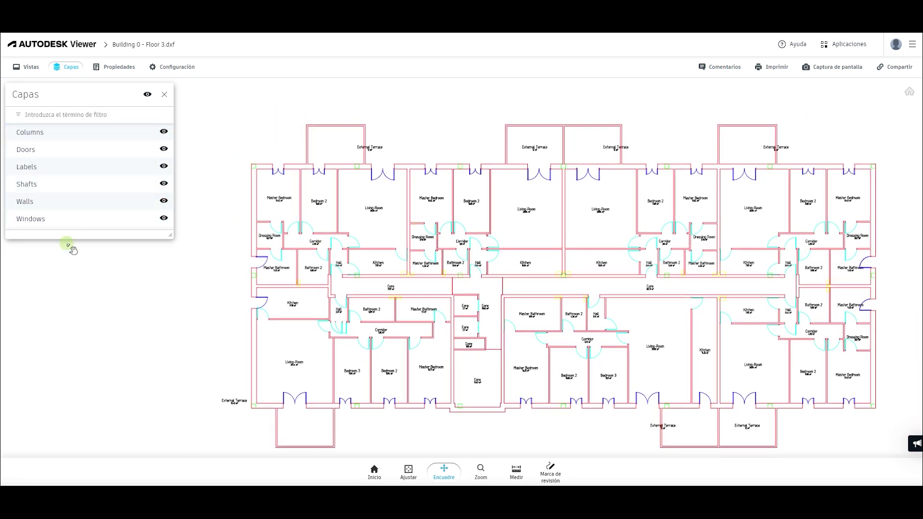
drag(563, 378, 509, 354)
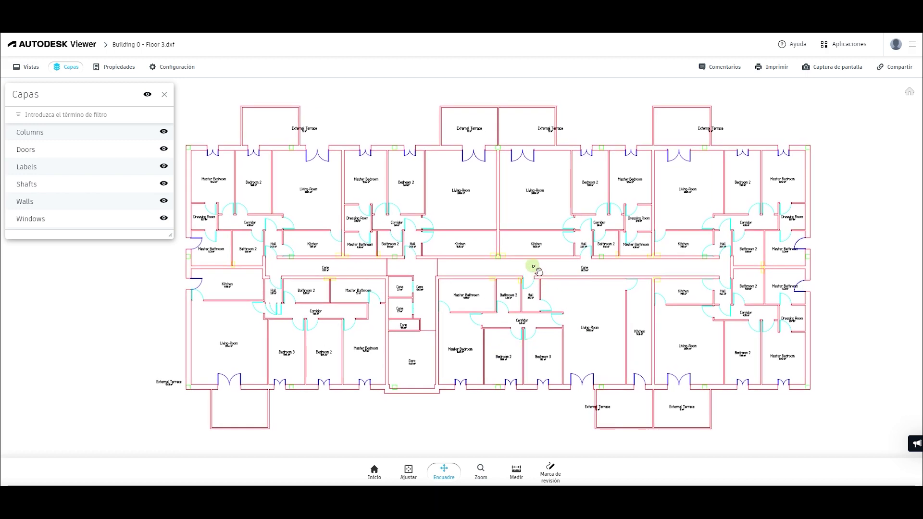
scroll(537, 263, down, 3)
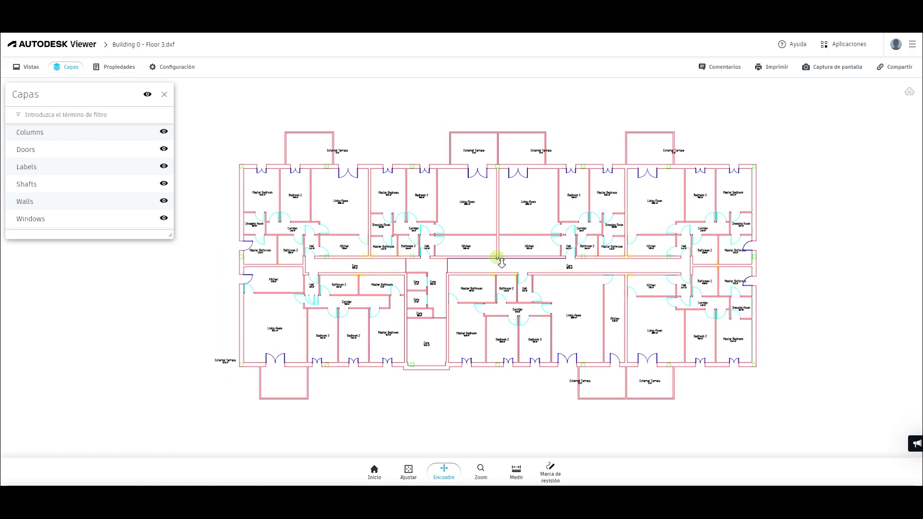
scroll(494, 272, down, 2)
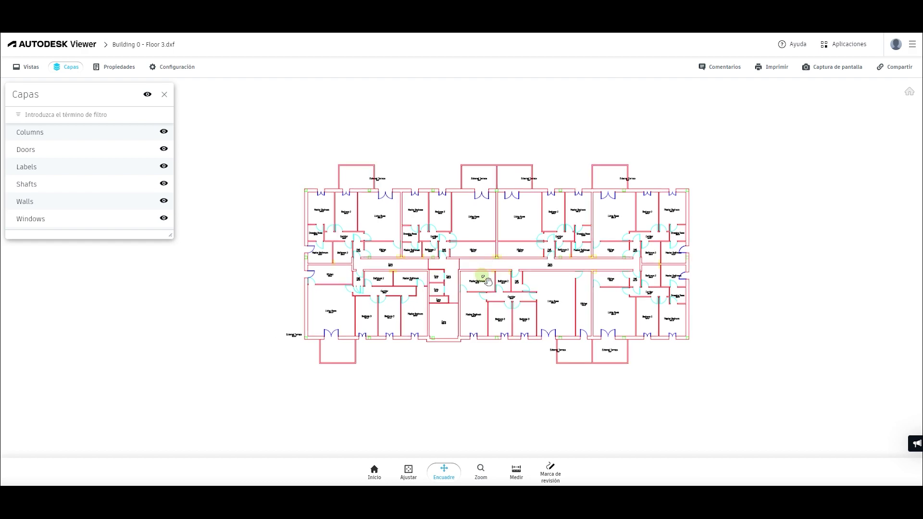
scroll(485, 276, up, 5)
scroll(486, 284, up, 3)
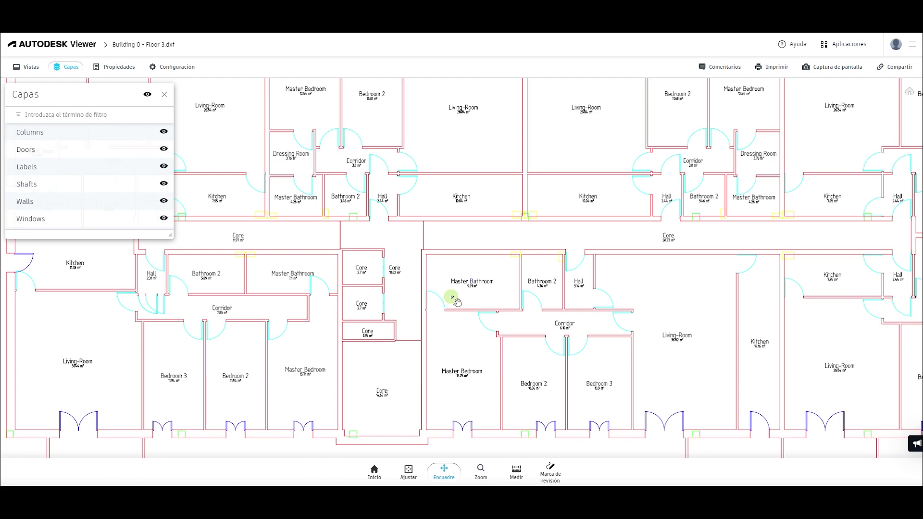
drag(457, 301, 610, 311)
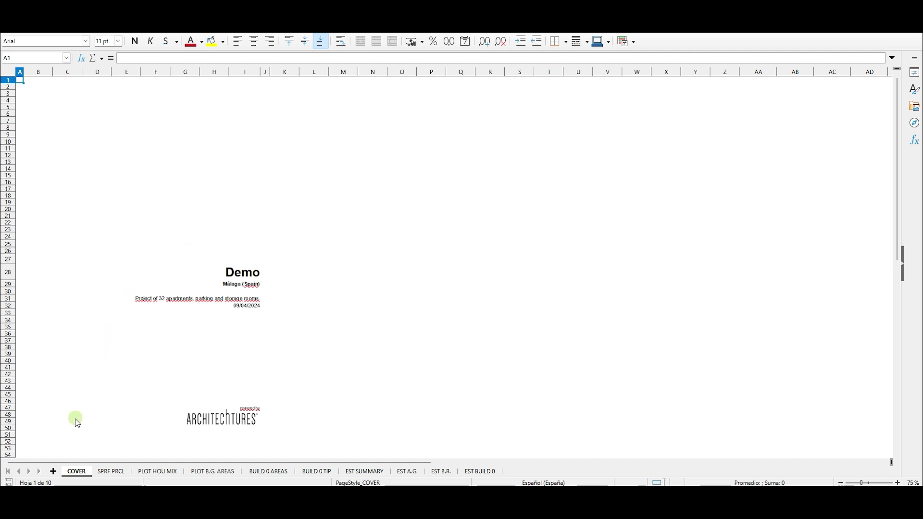
Step: Review the exported spreadsheet's site areas, housing mix, below-grade areas, building areas, typologies, estimate summary and EST A.G. sheets
click(109, 472)
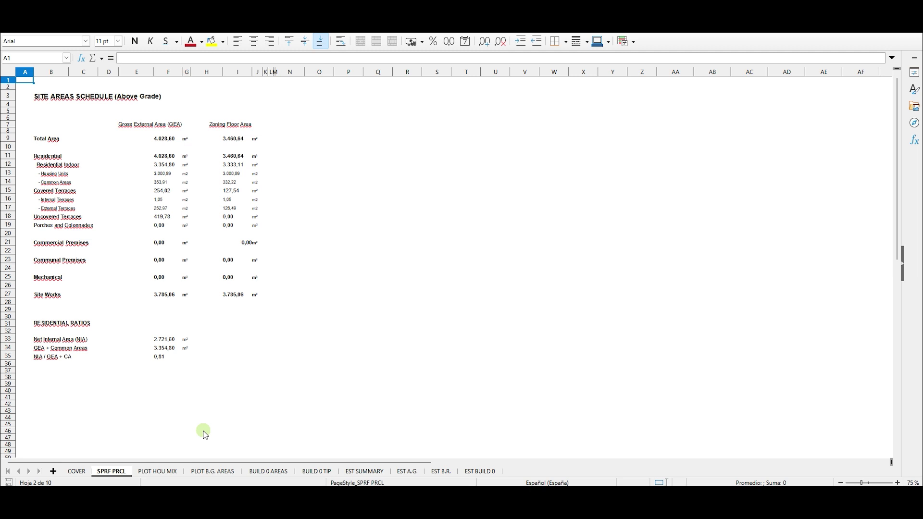
click(162, 471)
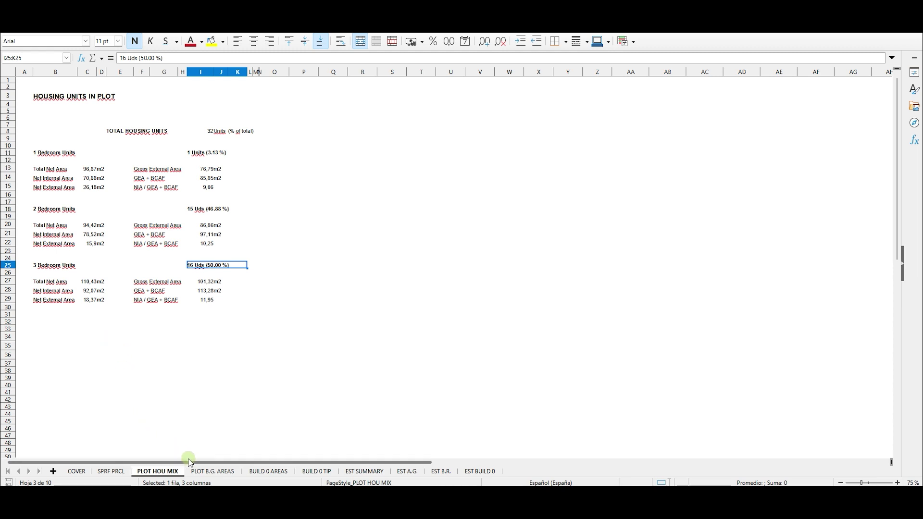
click(216, 470)
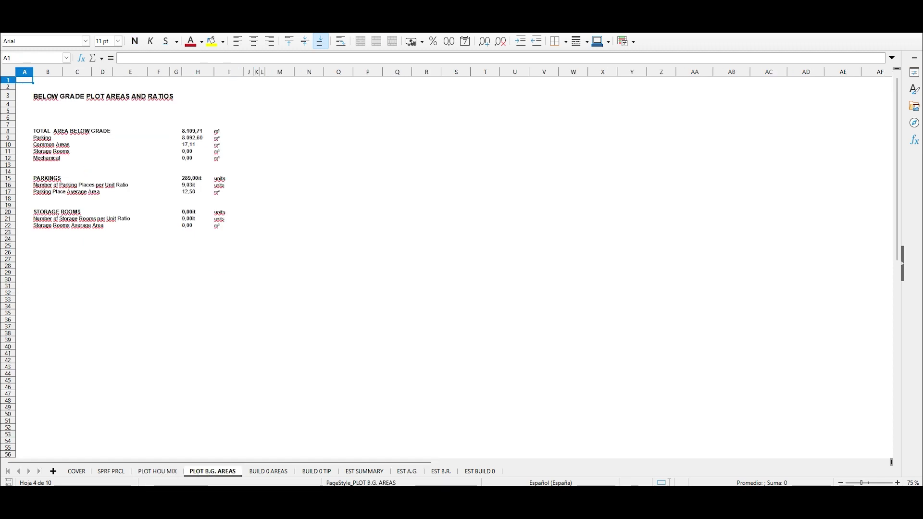
click(263, 471)
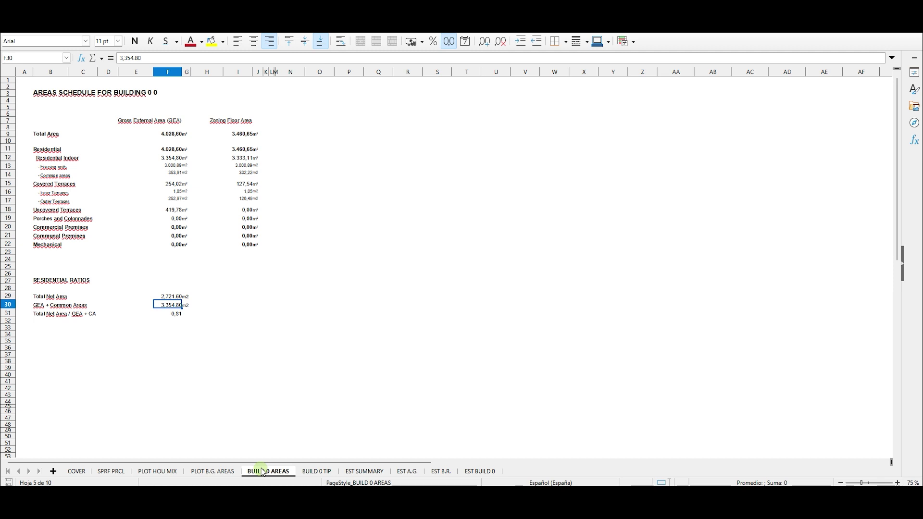
click(312, 472)
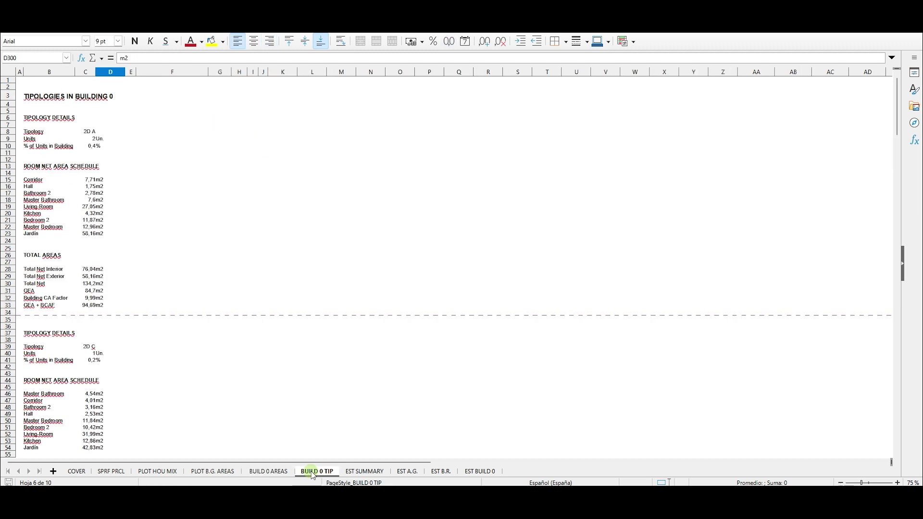
click(367, 472)
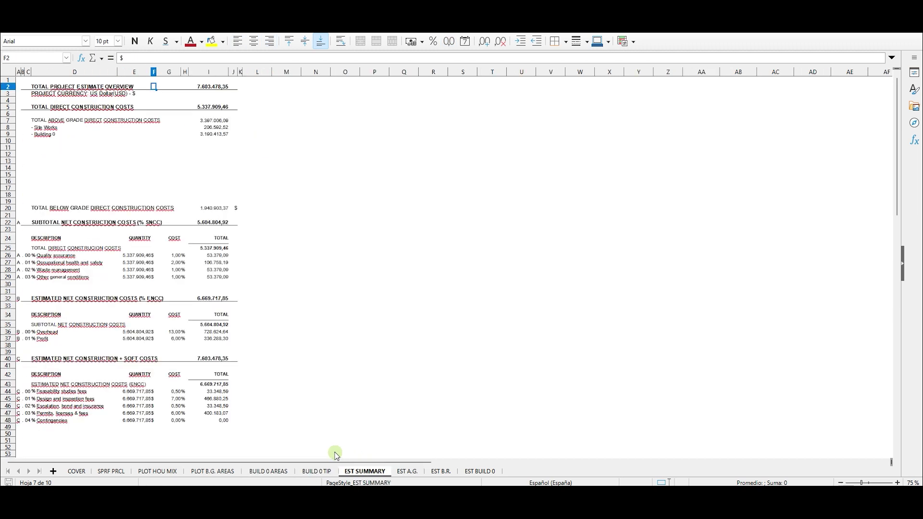
click(412, 473)
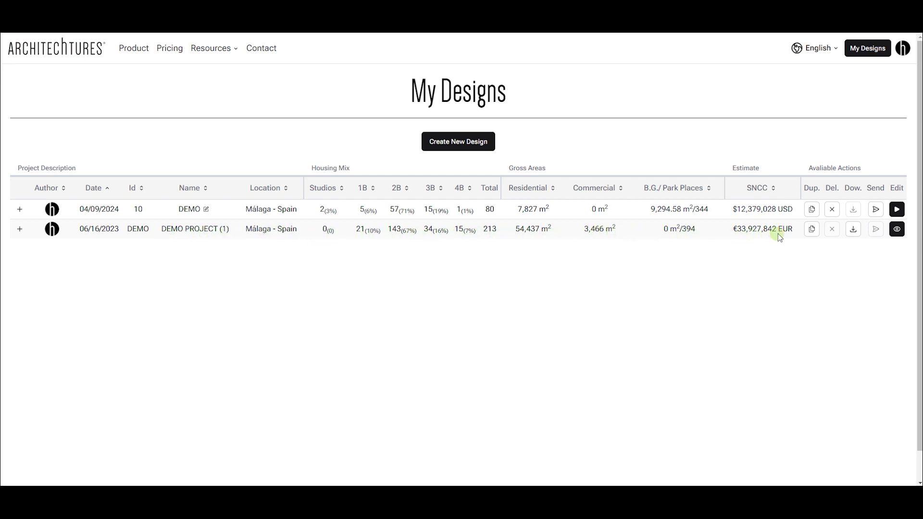
click(854, 231)
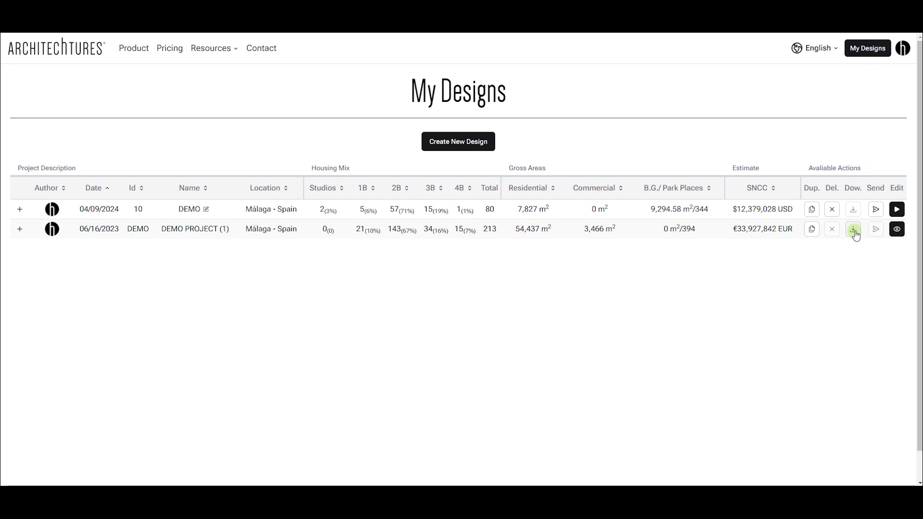
click(898, 228)
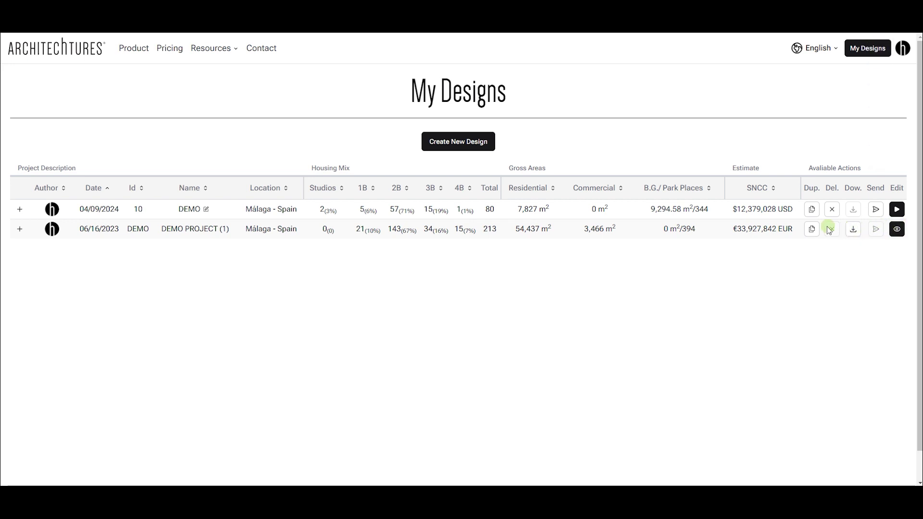